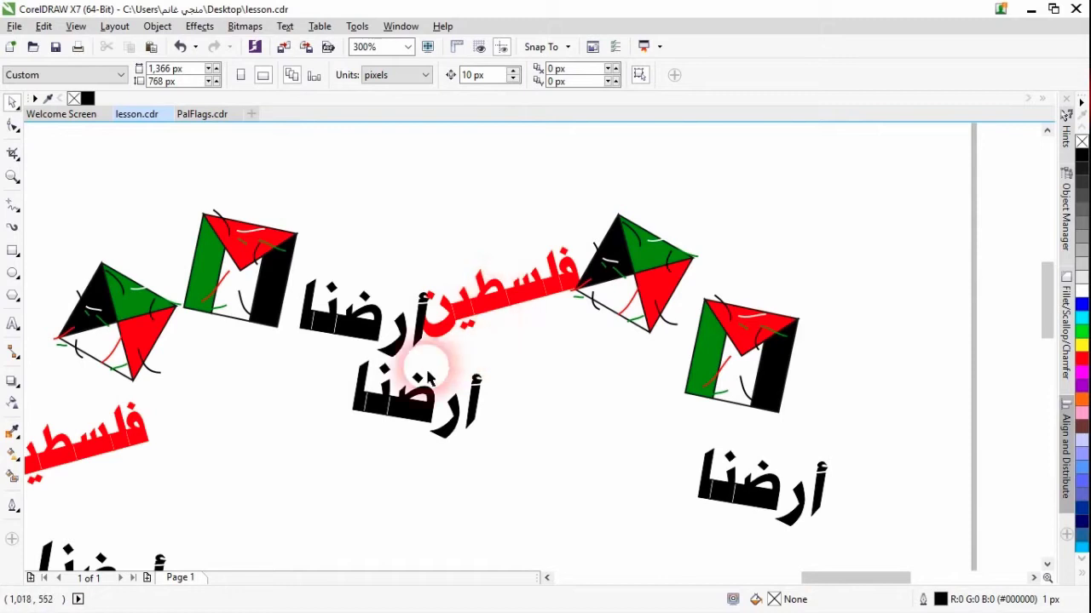
{"action": "left_click_drag", "start_coordinate": [341, 431], "coordinate": [451, 330]}
{"action": "scroll", "coordinate": [451, 330], "scroll_direction": "down", "scroll_amount": 4}
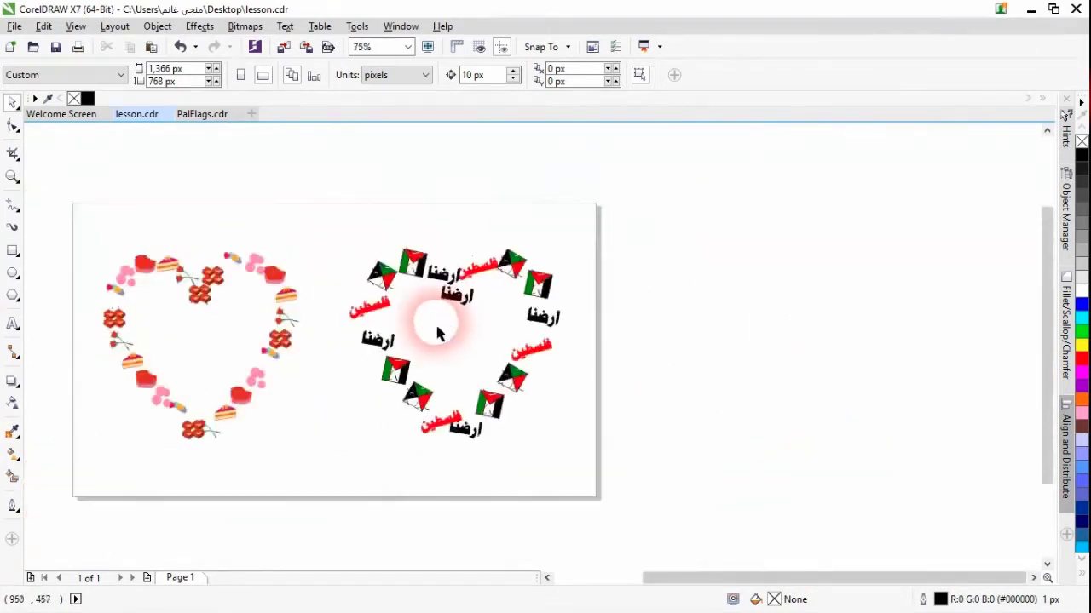
{"action": "left_click", "coordinate": [432, 286]}
{"action": "left_click", "coordinate": [344, 394]}
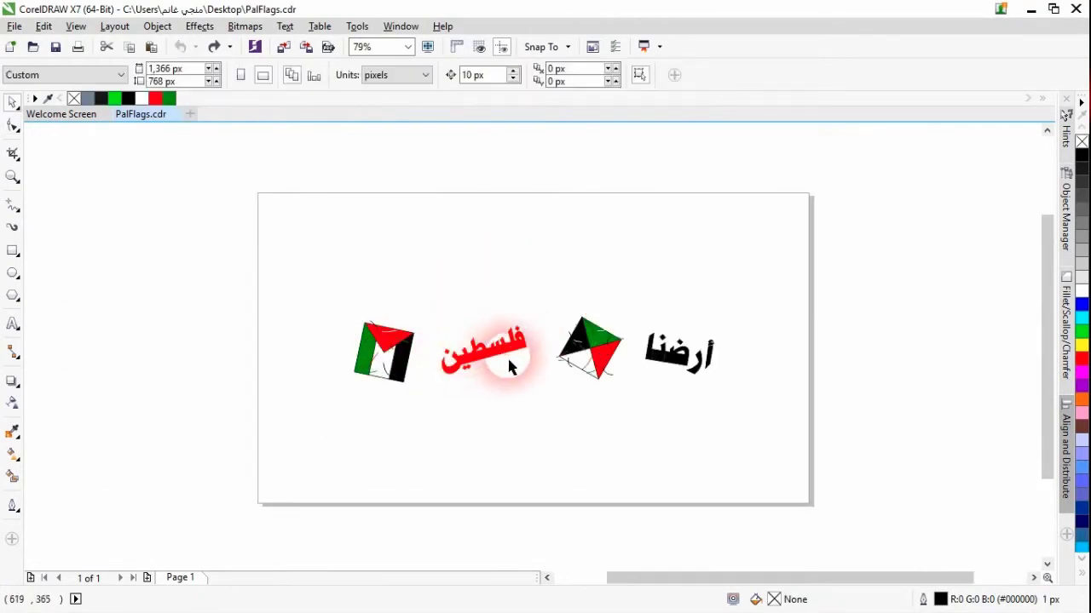
{"action": "scroll", "coordinate": [508, 362], "scroll_direction": "up", "scroll_amount": 3}
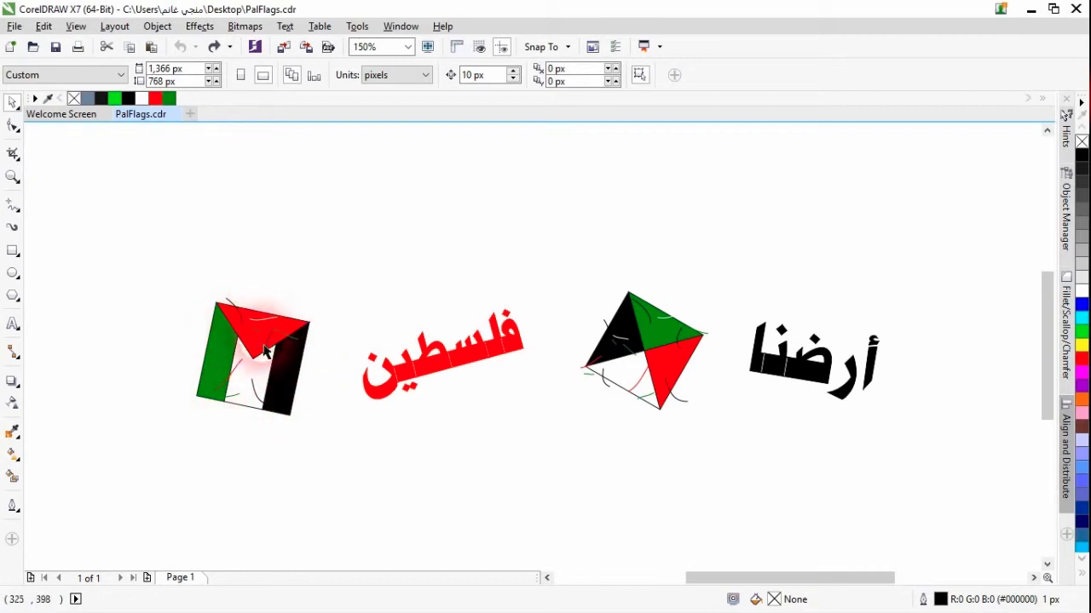
Step: Try repositioning the two flag drawings and the two Arabic words individually on the page
{"action": "scroll", "coordinate": [266, 352], "scroll_direction": "down", "scroll_amount": 3}
{"action": "left_click_drag", "start_coordinate": [342, 338], "coordinate": [282, 292]}
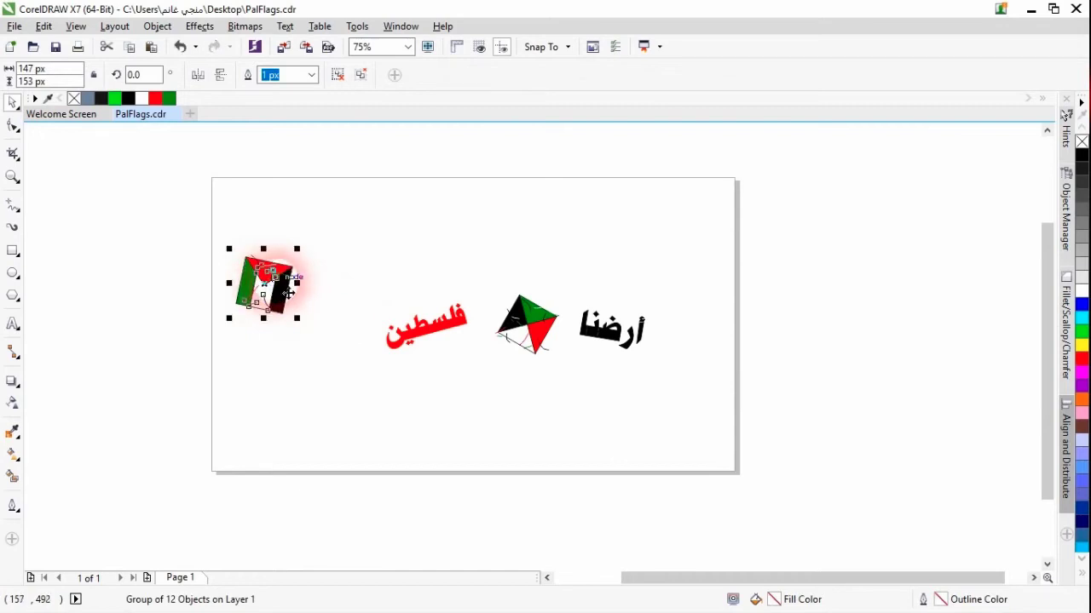
{"action": "left_click_drag", "start_coordinate": [406, 343], "coordinate": [379, 343]}
{"action": "left_click_drag", "start_coordinate": [379, 342], "coordinate": [397, 261]}
{"action": "key", "text": "ctrl+z"}
{"action": "left_click", "coordinate": [518, 317]}
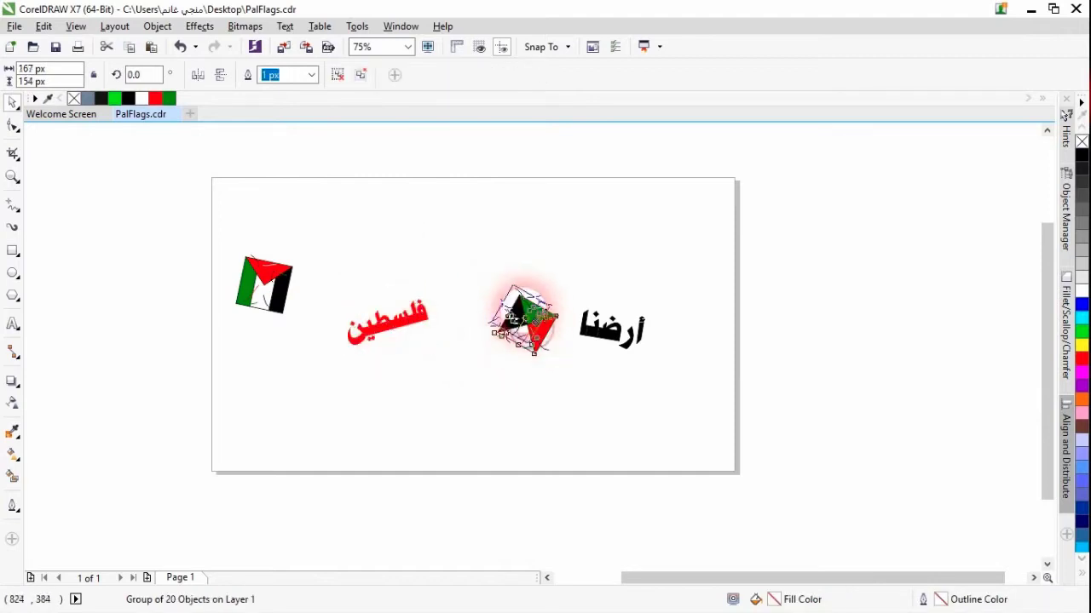
{"action": "left_click_drag", "start_coordinate": [518, 317], "coordinate": [491, 248]}
{"action": "scroll", "coordinate": [516, 245], "scroll_direction": "up", "scroll_amount": 2}
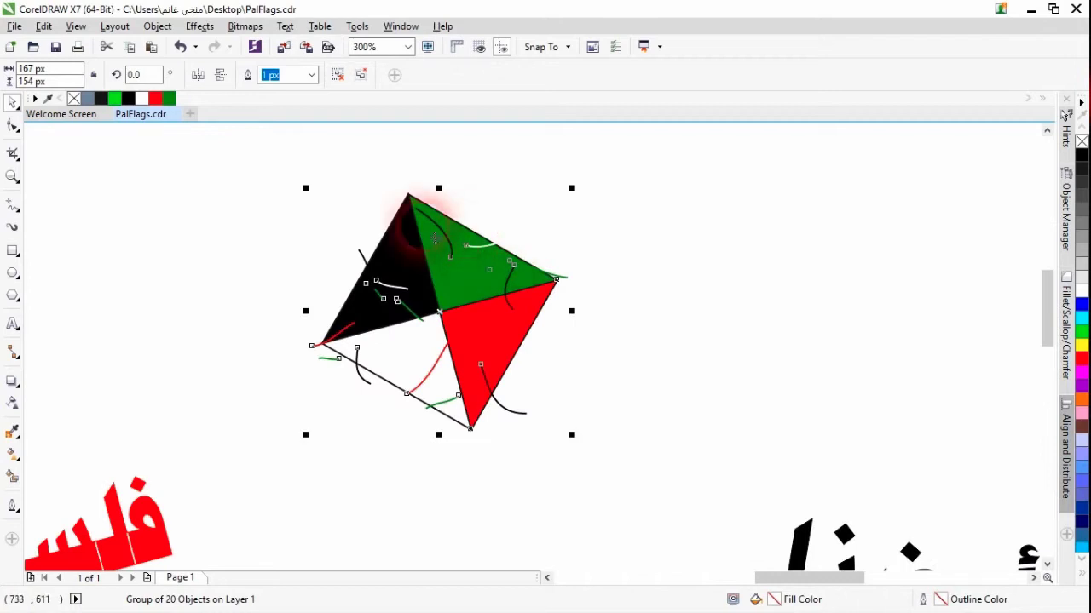
{"action": "scroll", "coordinate": [426, 247], "scroll_direction": "down", "scroll_amount": 2}
{"action": "left_click_drag", "start_coordinate": [540, 358], "coordinate": [589, 297]}
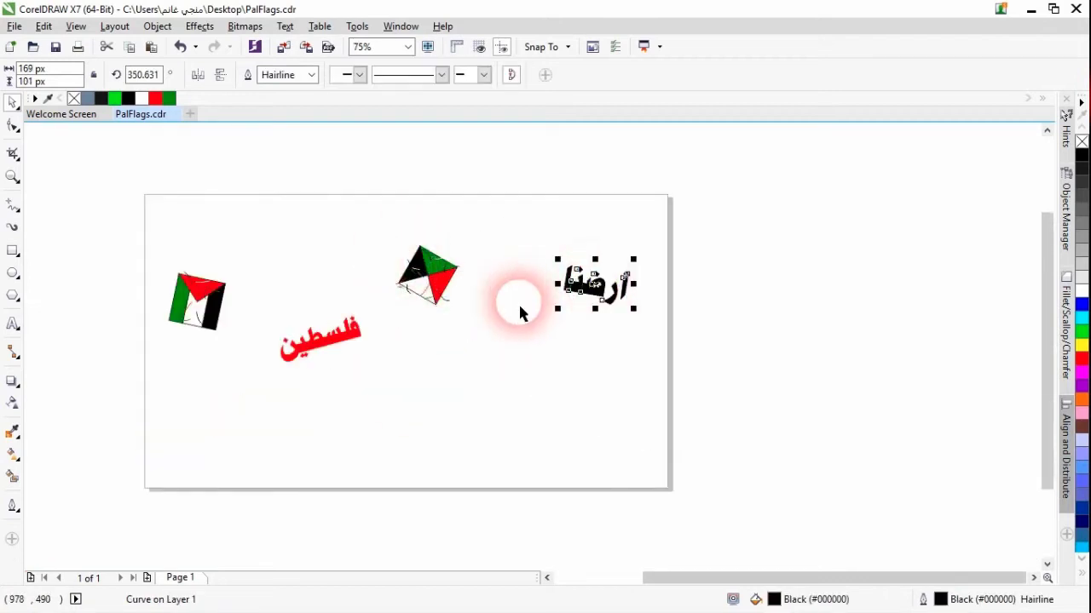
Step: Undo all the moves of the flags and words and deselect everything
{"action": "key", "text": "ctrl+z"}
{"action": "key", "text": "ctrl+z"}
{"action": "key", "text": "ctrl+z"}
{"action": "key", "text": "ctrl+z"}
{"action": "key", "text": "ctrl+z"}
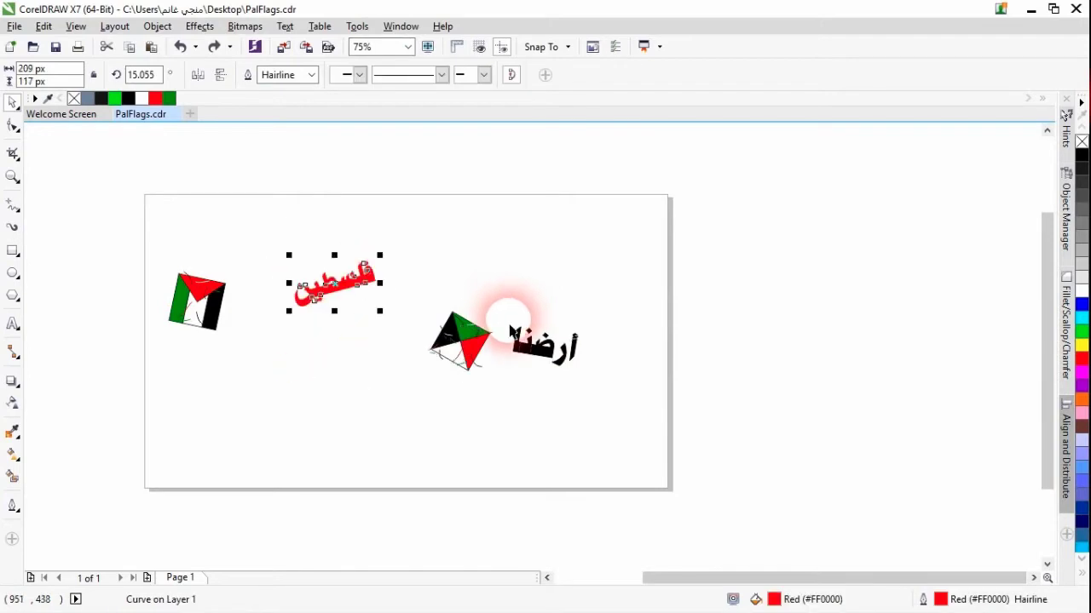
{"action": "key", "text": "ctrl+z"}
{"action": "key", "text": "ctrl+z"}
{"action": "key", "text": "ctrl+z"}
{"action": "left_click", "coordinate": [387, 432]}
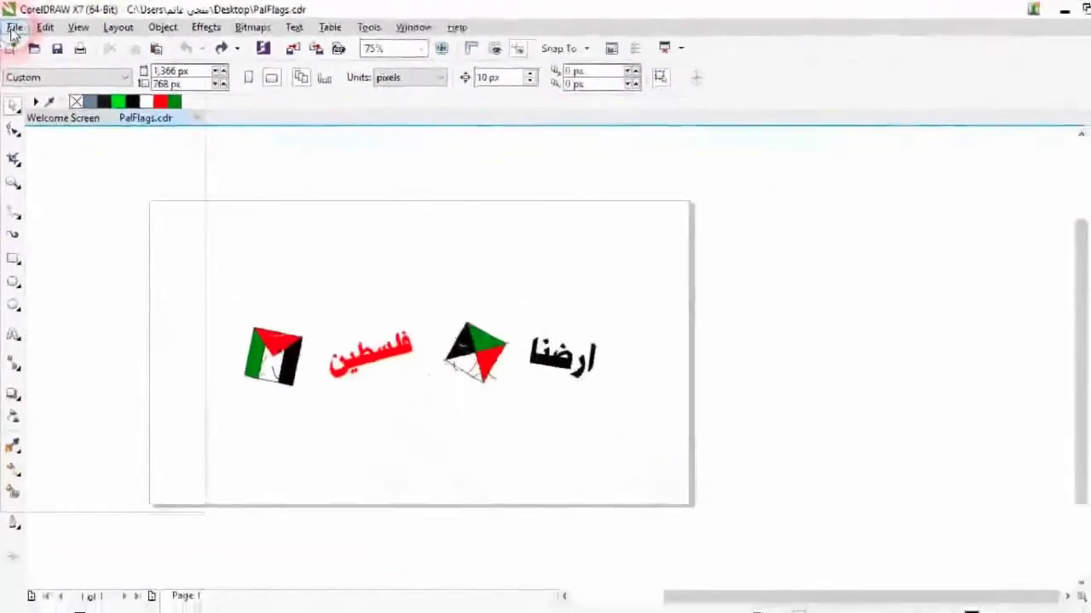
Step: Save the PalFlags.cdr drawing and close the program
{"action": "left_click", "coordinate": [14, 28]}
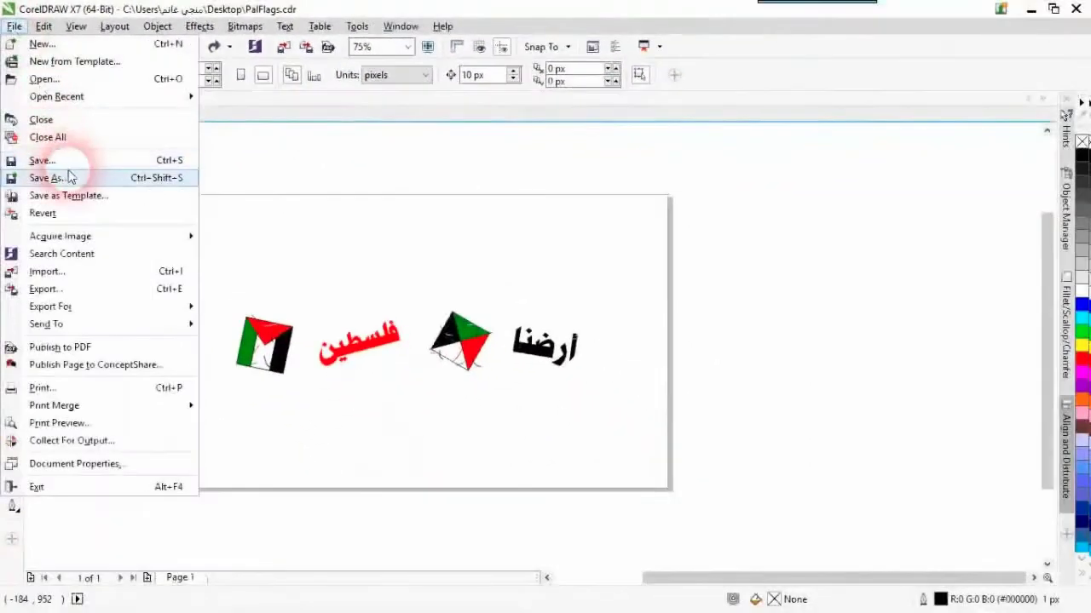
{"action": "left_click", "coordinate": [125, 163]}
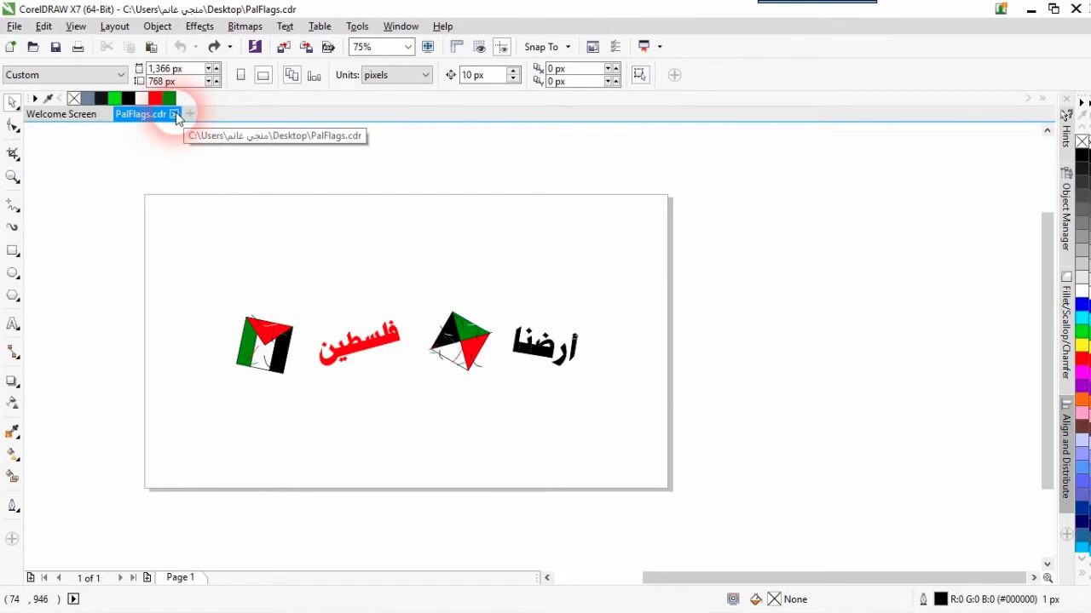
{"action": "left_click", "coordinate": [1076, 9]}
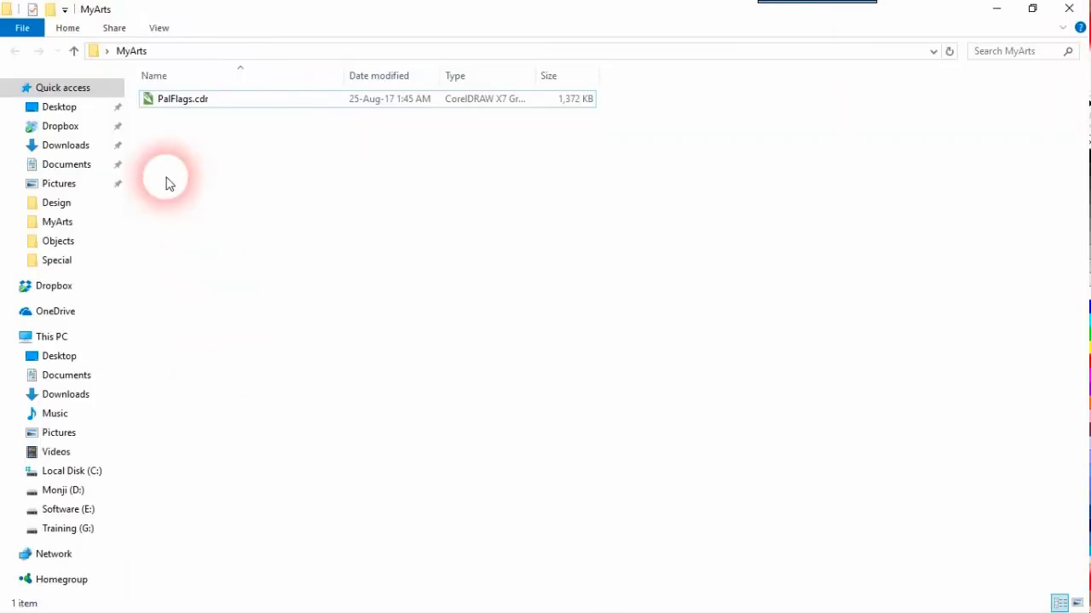
Step: Copy the PalFlags.cdr file from the MyArts folder
{"action": "left_click", "coordinate": [160, 103]}
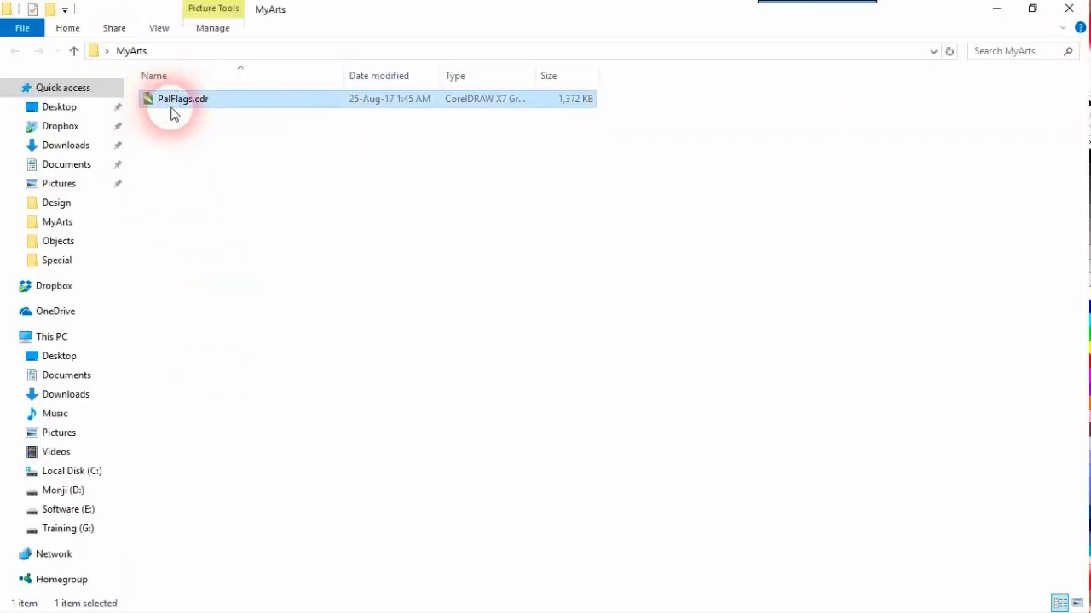
{"action": "right_click", "coordinate": [176, 106]}
{"action": "left_click", "coordinate": [213, 358]}
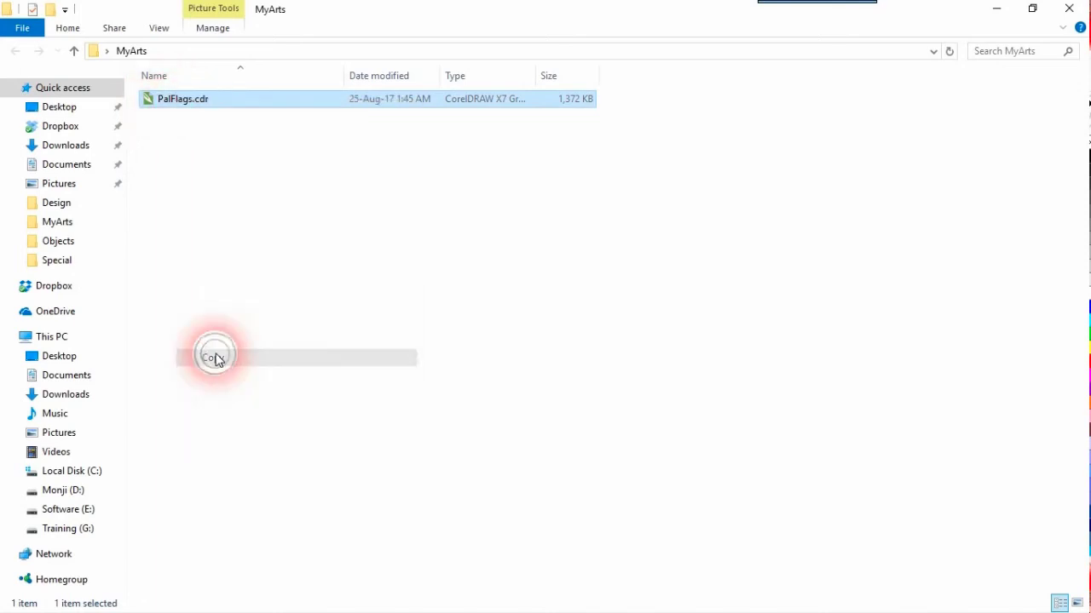
{"action": "left_click", "coordinate": [207, 333]}
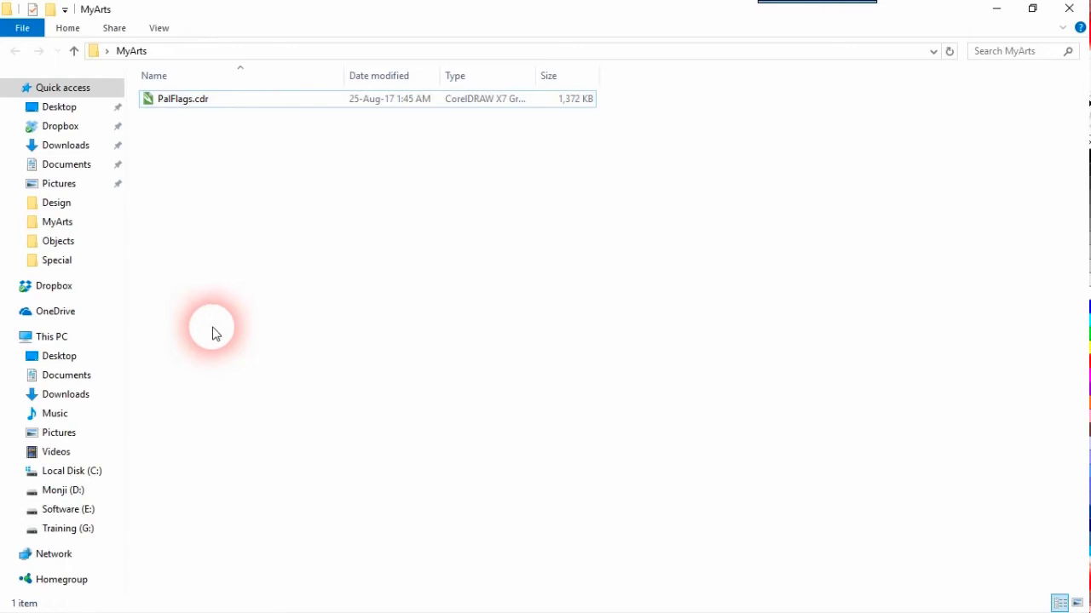
Step: Open the CorelDRAW Graphics Suite X7 folder under Program Files\Corel on Local Disk (C:)
{"action": "left_click", "coordinate": [61, 474]}
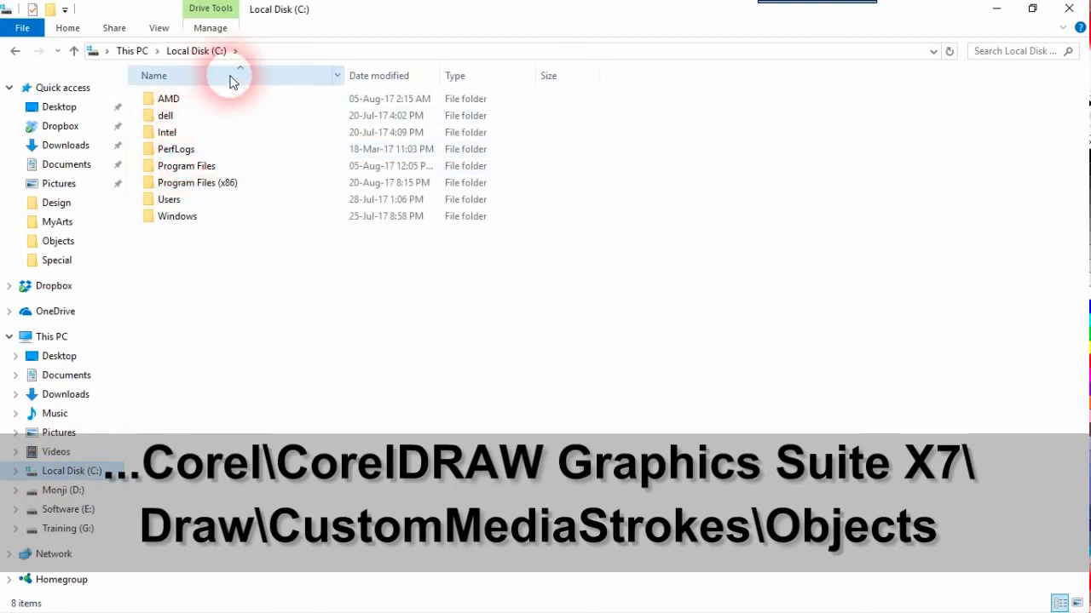
{"action": "left_click", "coordinate": [193, 169]}
{"action": "double_click", "coordinate": [194, 167]}
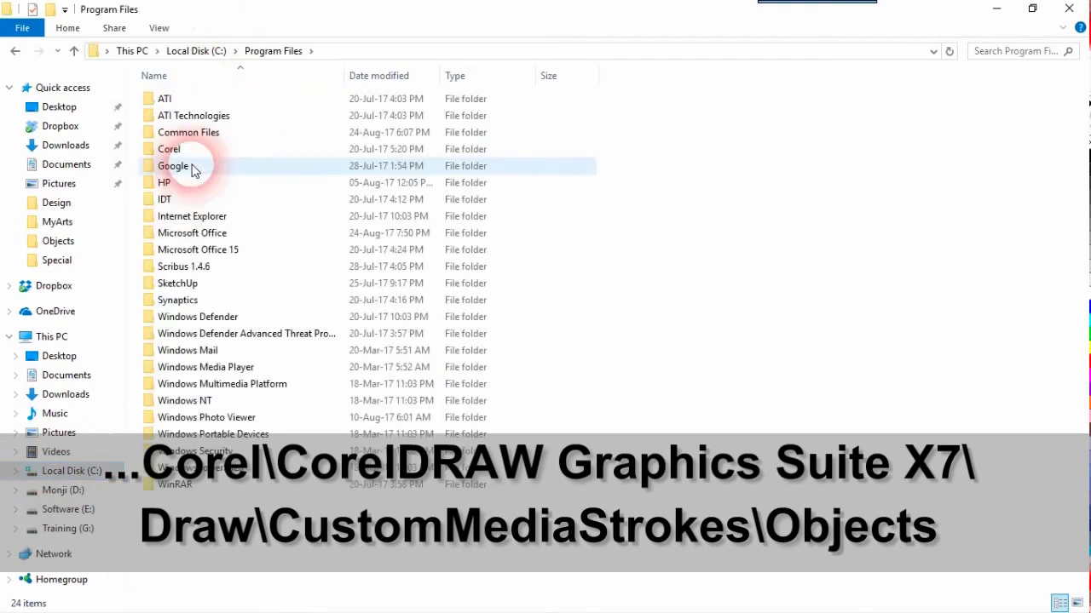
{"action": "left_click", "coordinate": [181, 147]}
{"action": "double_click", "coordinate": [182, 147]}
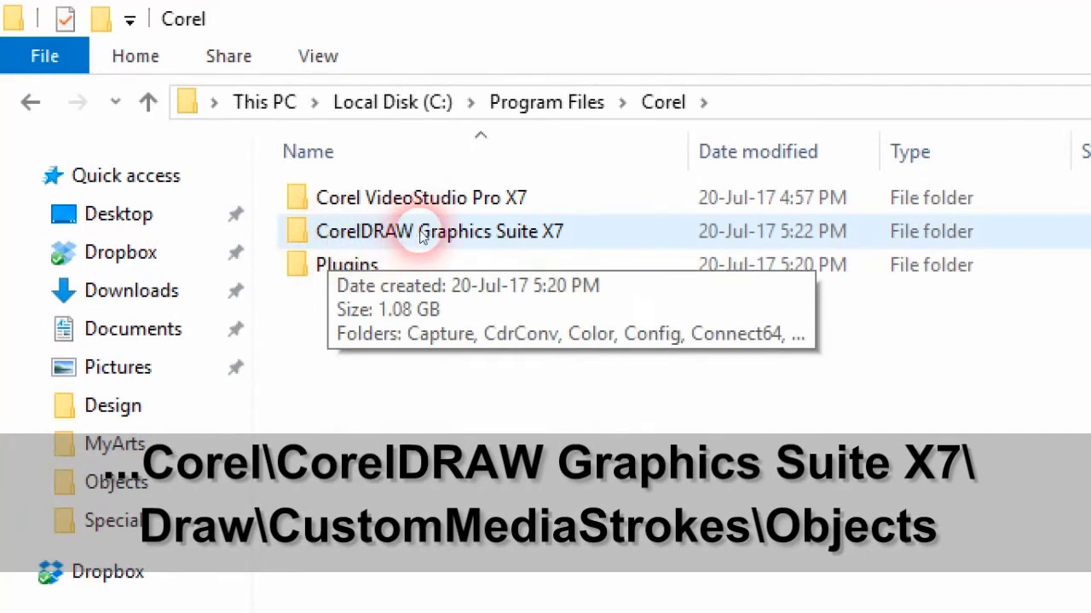
{"action": "double_click", "coordinate": [525, 235]}
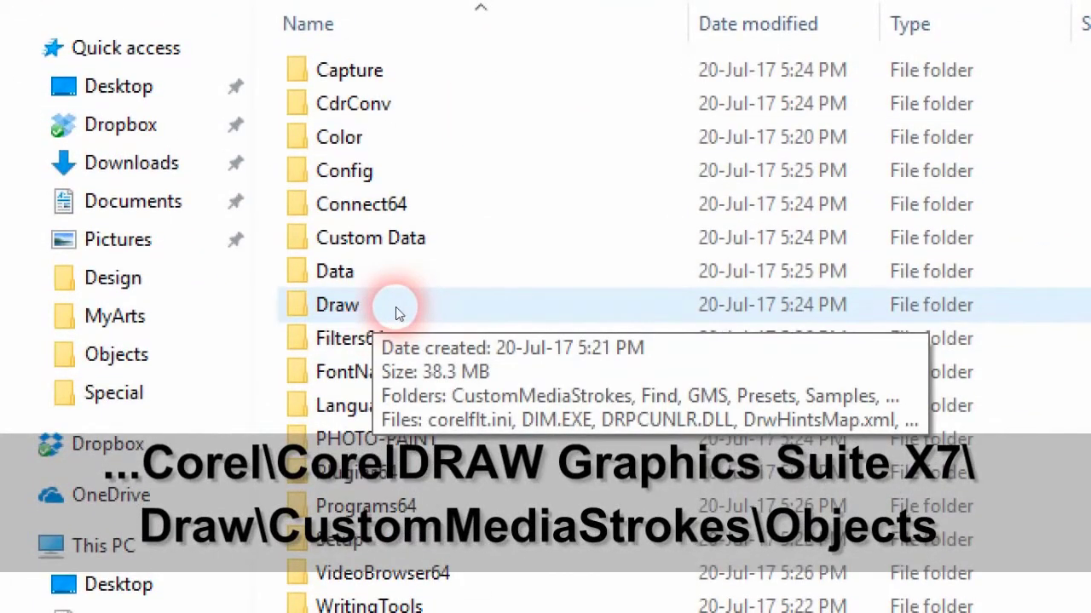
Step: Paste the copied file into the Draw\CustomMediaStrokes\Objects folder and grant administrator permission for the copy
{"action": "double_click", "coordinate": [396, 306]}
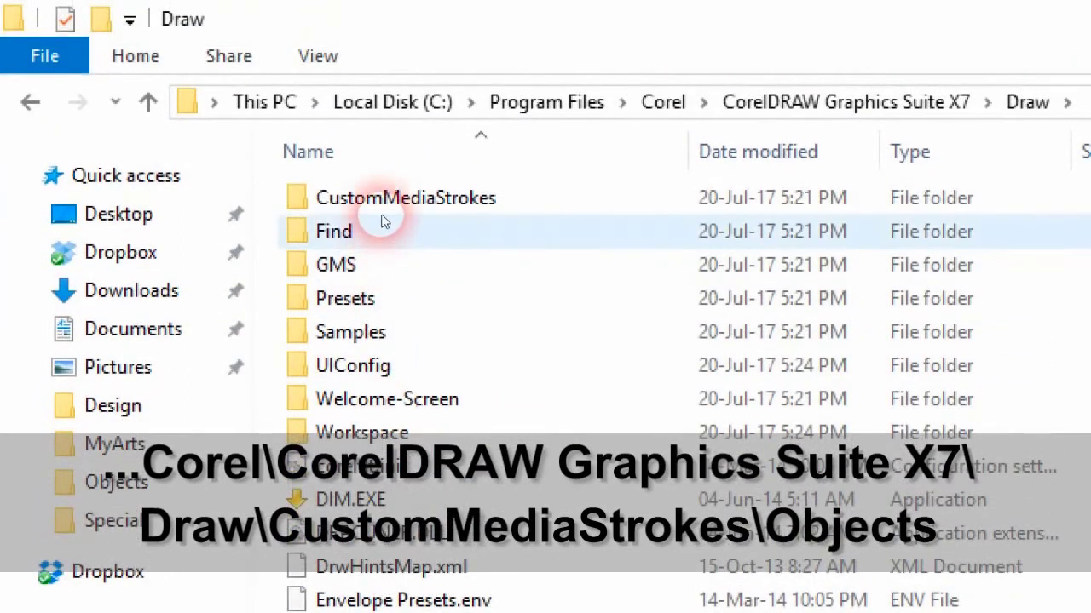
{"action": "double_click", "coordinate": [505, 208]}
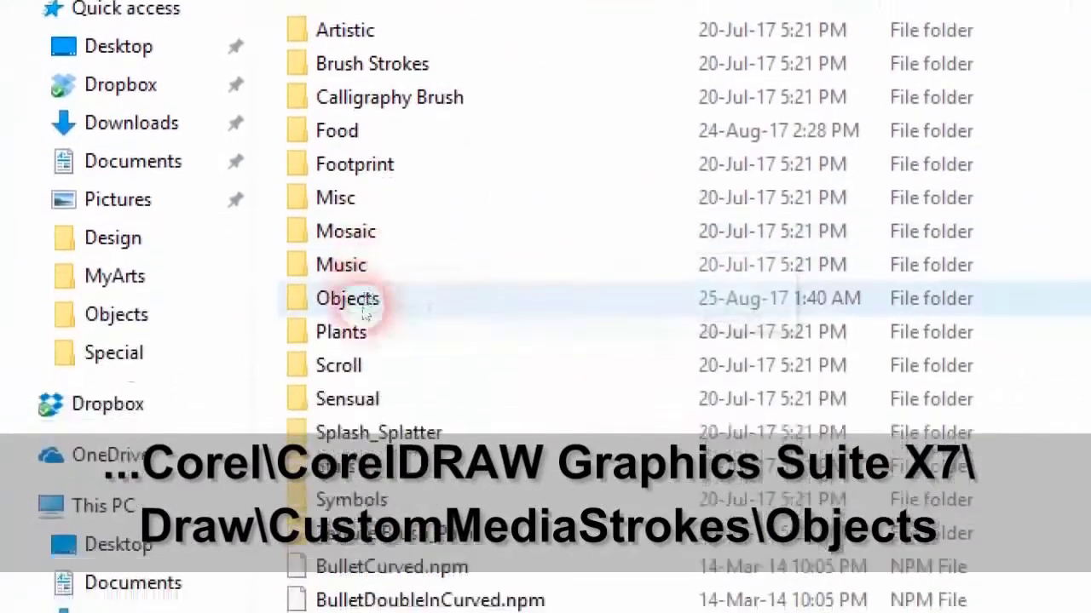
{"action": "mouse_move", "coordinate": [355, 314]}
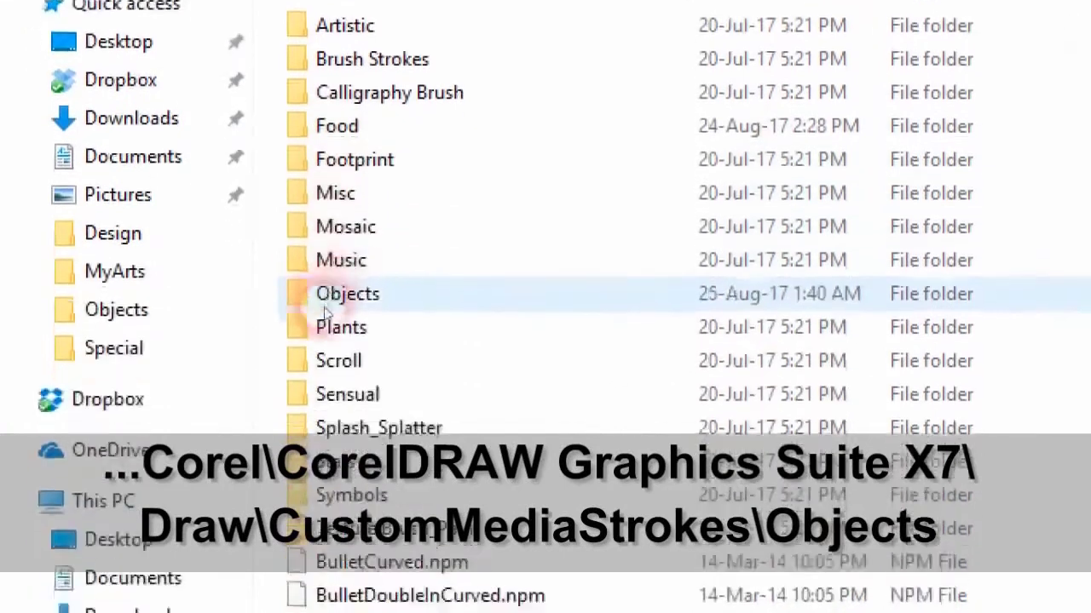
{"action": "mouse_move", "coordinate": [323, 313]}
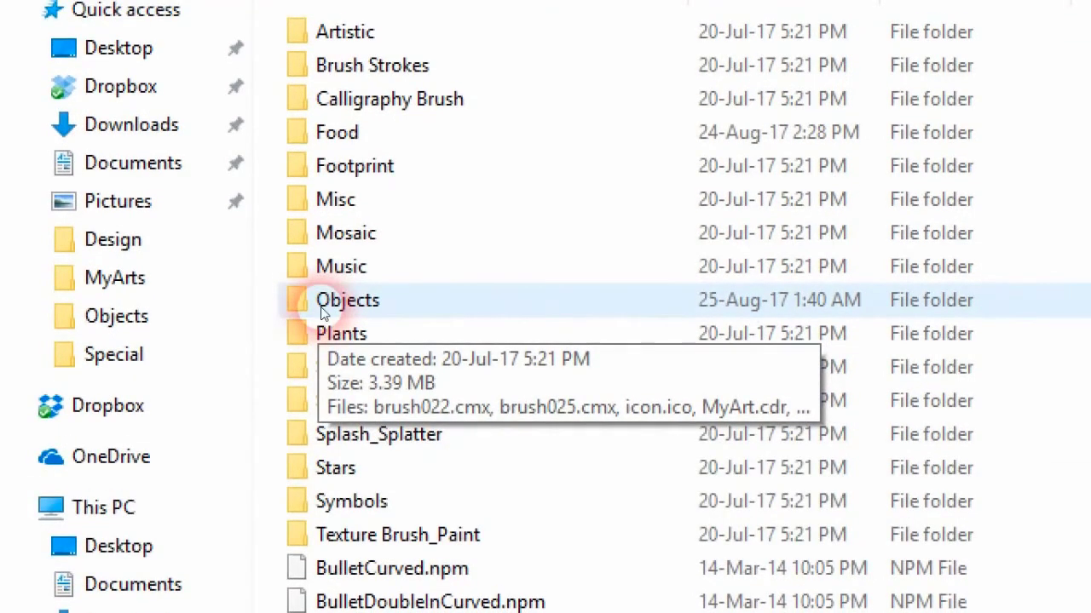
{"action": "double_click", "coordinate": [322, 312]}
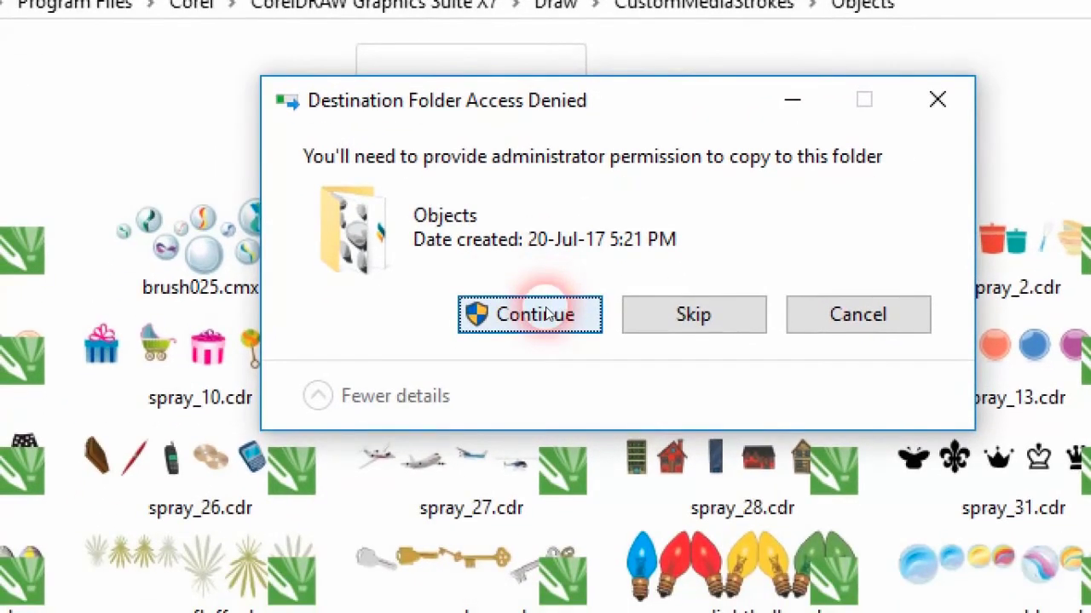
{"action": "left_click", "coordinate": [547, 315]}
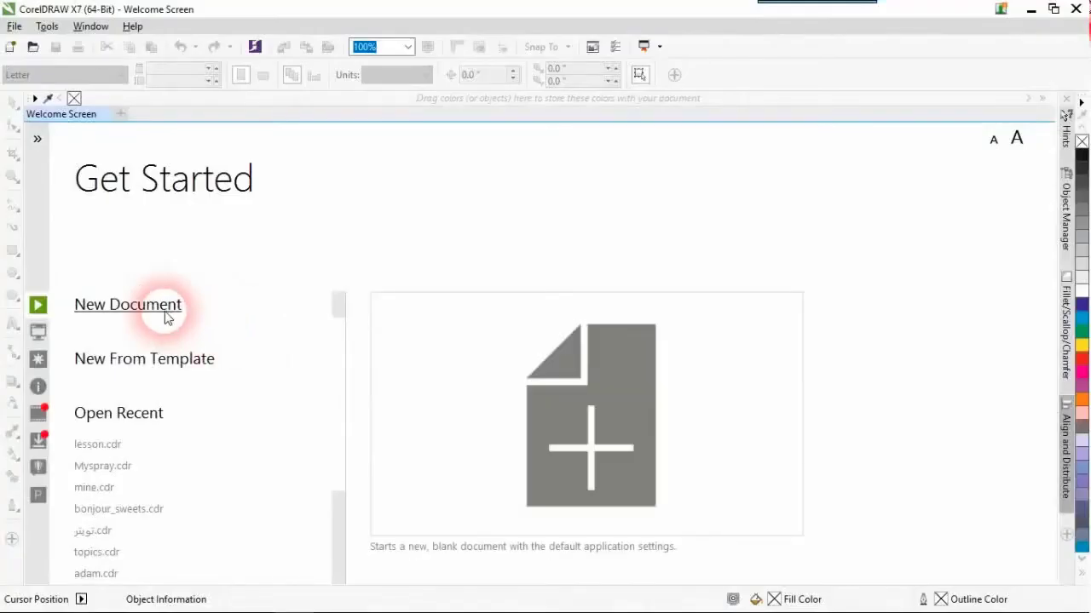
Step: In CorelDRAW, create a new blank document and set the Artistic Media spray category to Objects
{"action": "left_click", "coordinate": [171, 315]}
{"action": "left_click", "coordinate": [519, 458]}
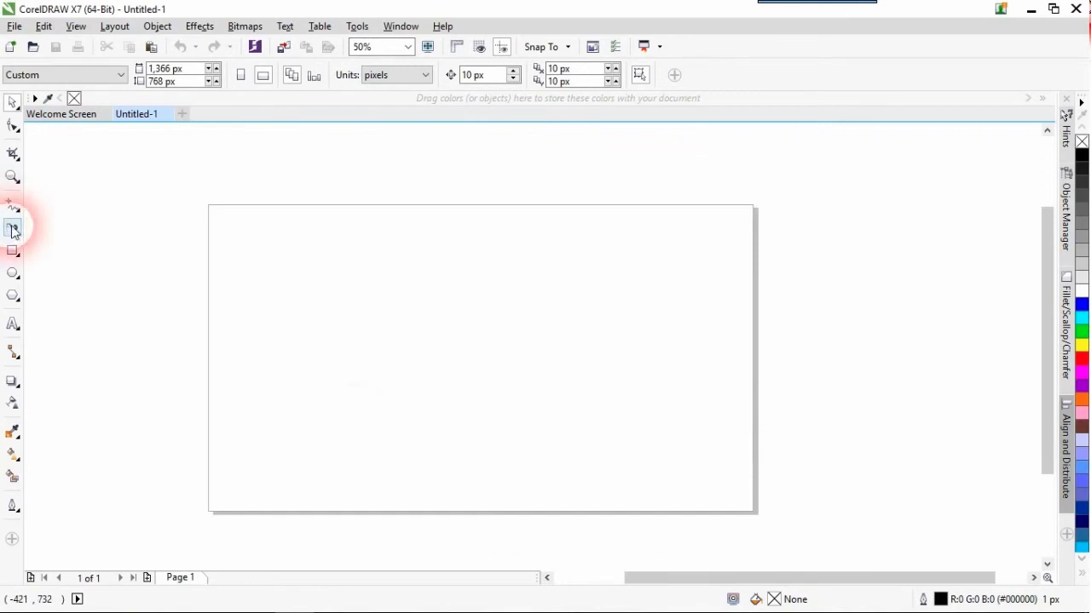
{"action": "left_click", "coordinate": [12, 228]}
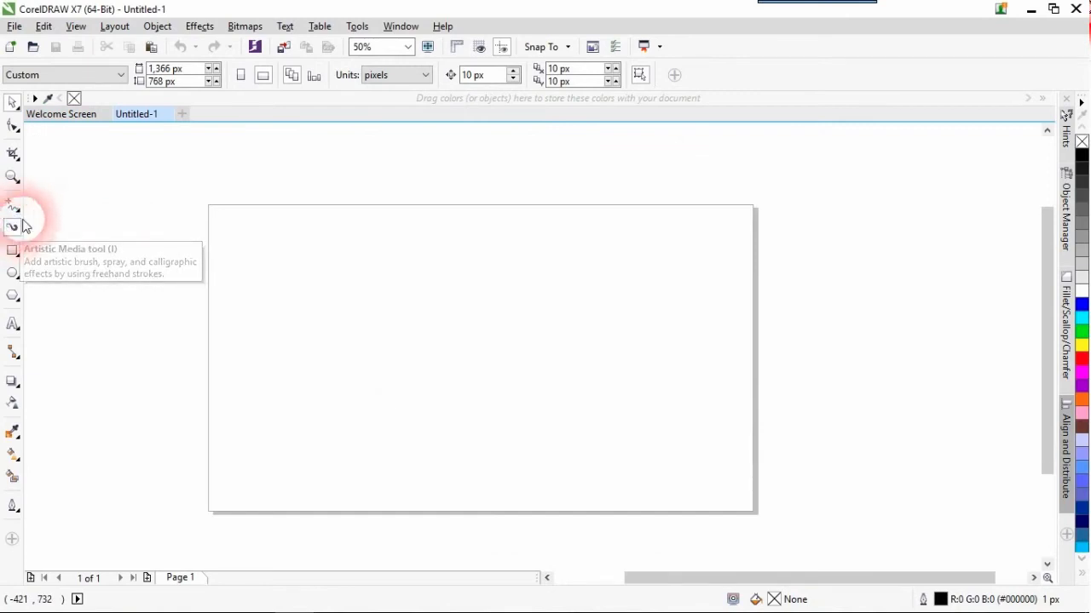
{"action": "left_click", "coordinate": [171, 152]}
{"action": "left_click", "coordinate": [170, 75]}
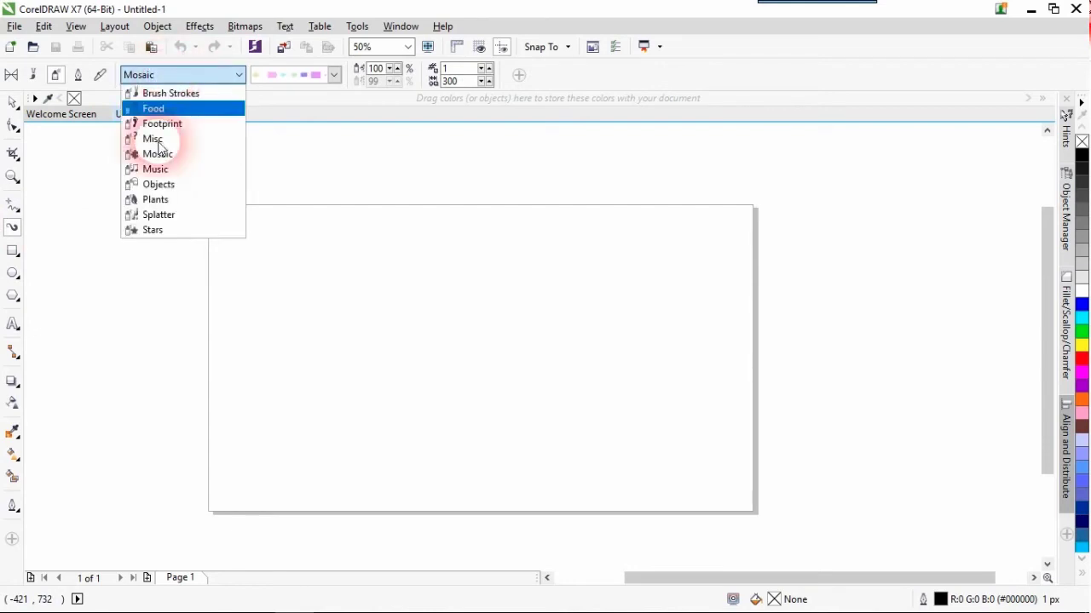
{"action": "left_click", "coordinate": [169, 185]}
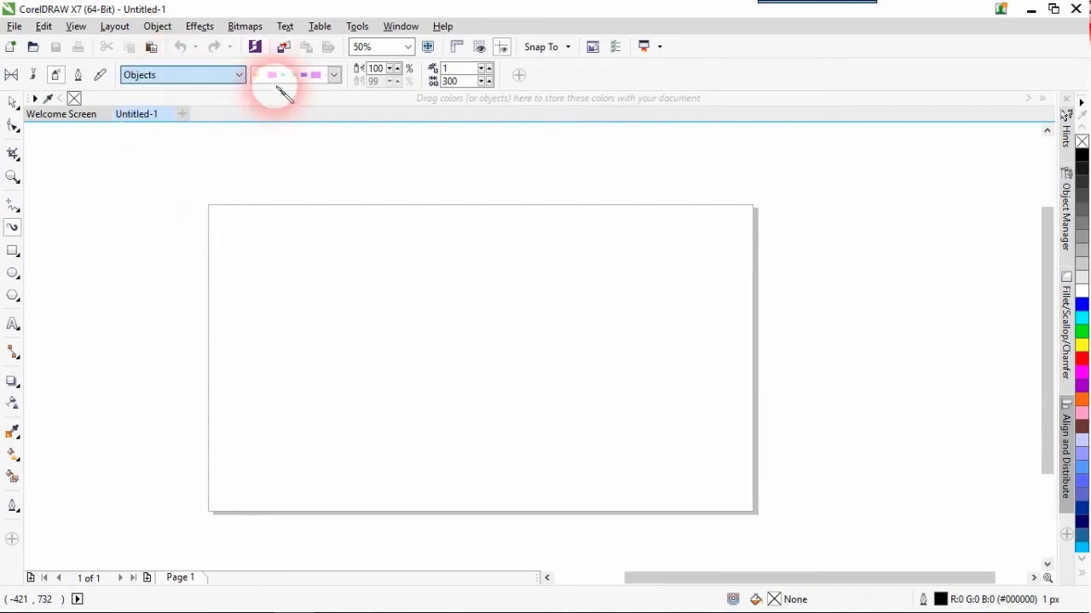
Step: Choose the spray pattern made of the flags and Arabic words and spray a wavy stroke rising diagonally across the page
{"action": "left_click", "coordinate": [330, 77]}
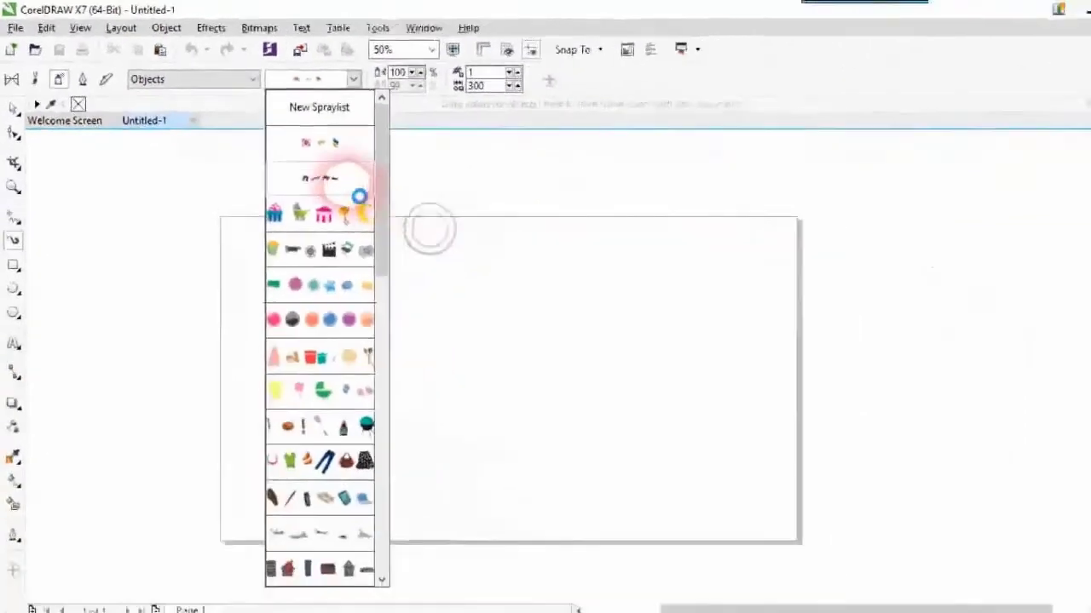
{"action": "left_click", "coordinate": [359, 194]}
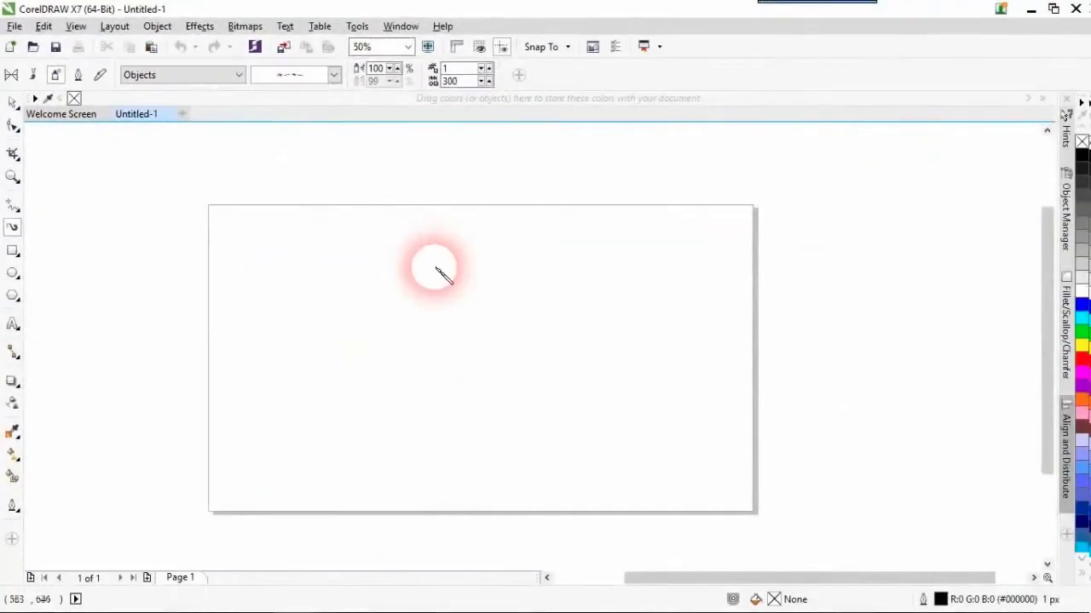
{"action": "mouse_move", "coordinate": [248, 479]}
{"action": "left_mouse_down"}
{"action": "mouse_move", "coordinate": [566, 398]}
{"action": "mouse_move", "coordinate": [816, 277]}
{"action": "left_mouse_up"}
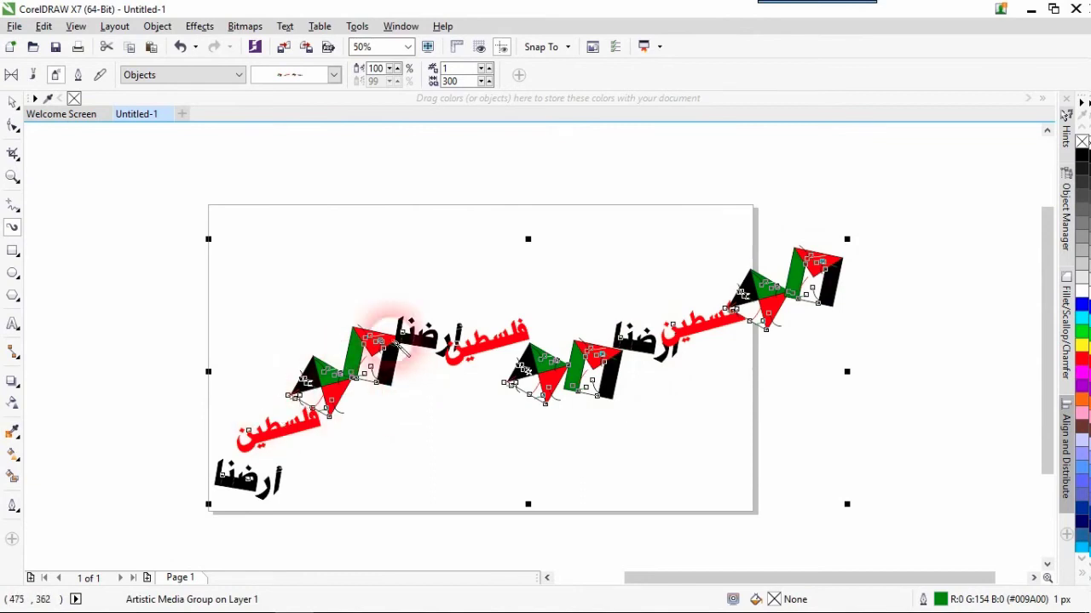
Step: Set the sprayed objects' size to 65% and their spacing to 130
{"action": "left_click", "coordinate": [375, 69]}
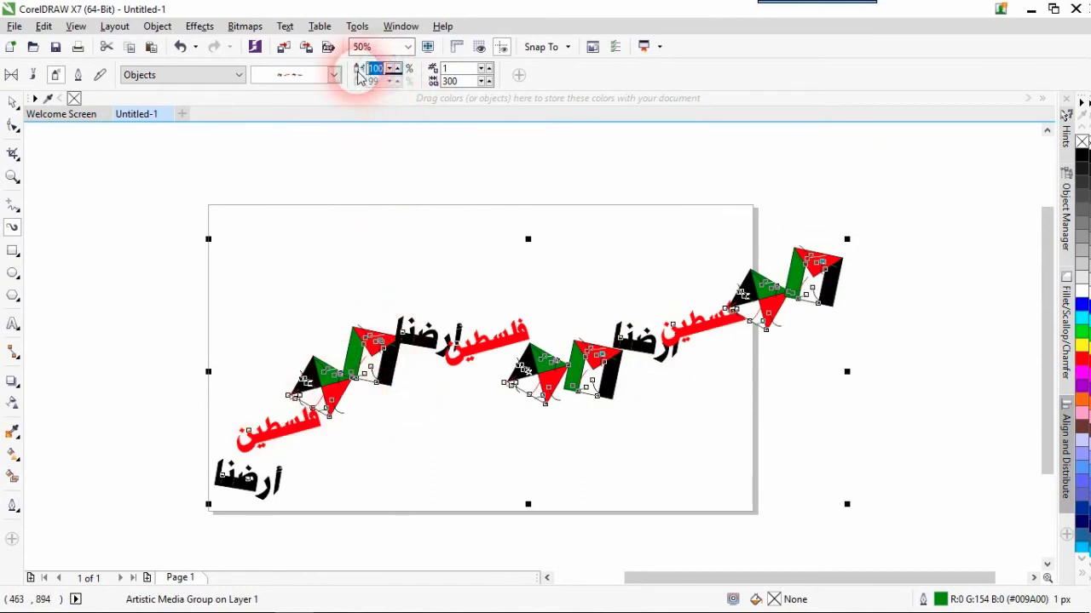
{"action": "type", "text": "65"}
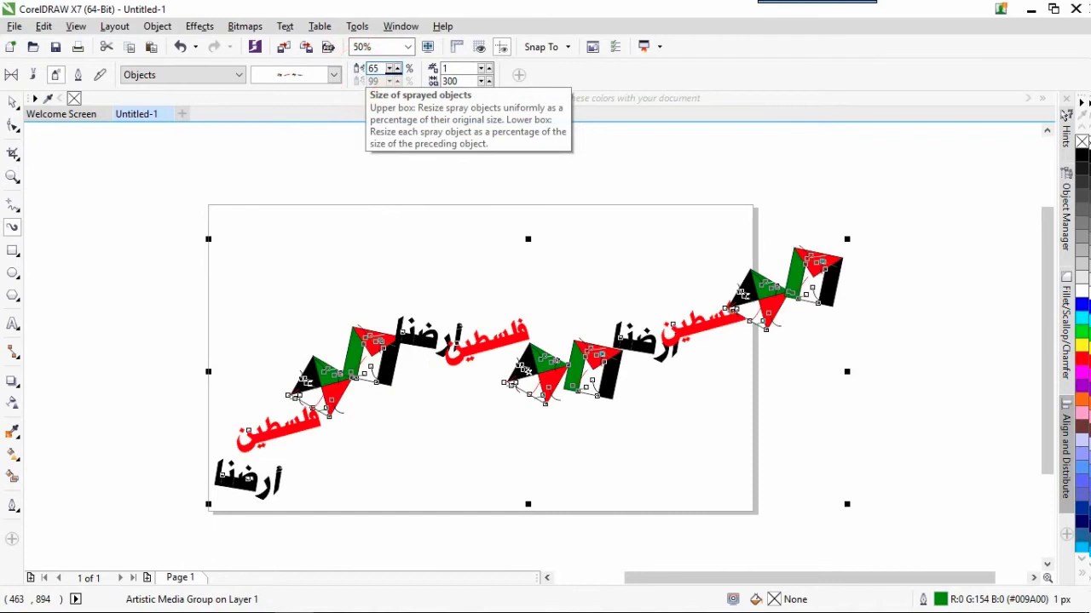
{"action": "key", "text": "Return"}
{"action": "left_click", "coordinate": [467, 83]}
{"action": "type", "text": "130"}
{"action": "key", "text": "Return"}
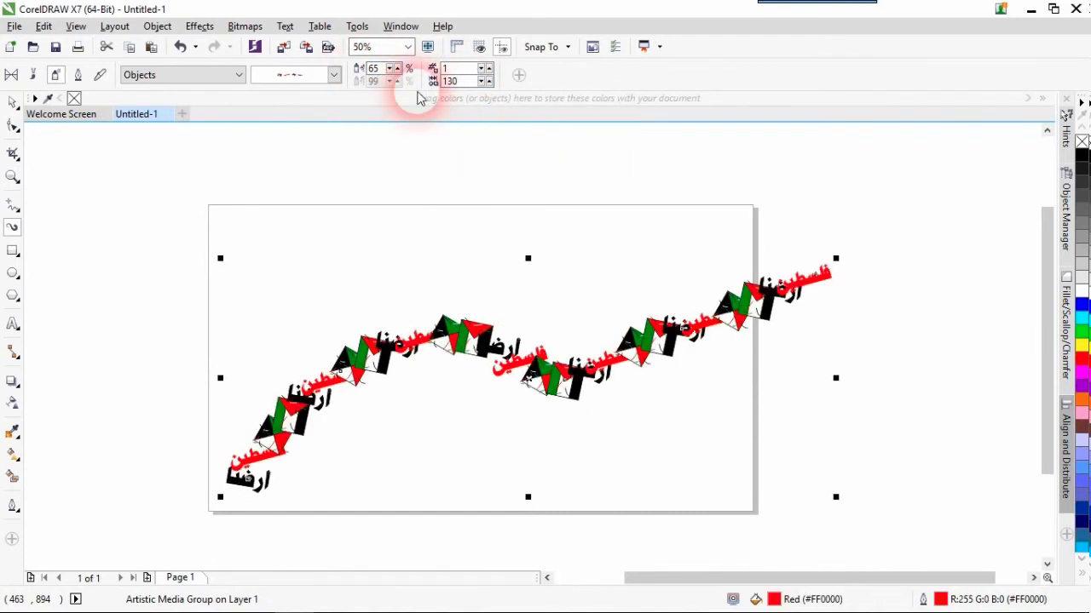
Step: Raise the spray stroke's number of dabs to 2 and adjust the spacing to 126
{"action": "left_click", "coordinate": [489, 67]}
{"action": "left_click", "coordinate": [489, 68]}
{"action": "left_click", "coordinate": [488, 71]}
{"action": "left_click", "coordinate": [490, 82]}
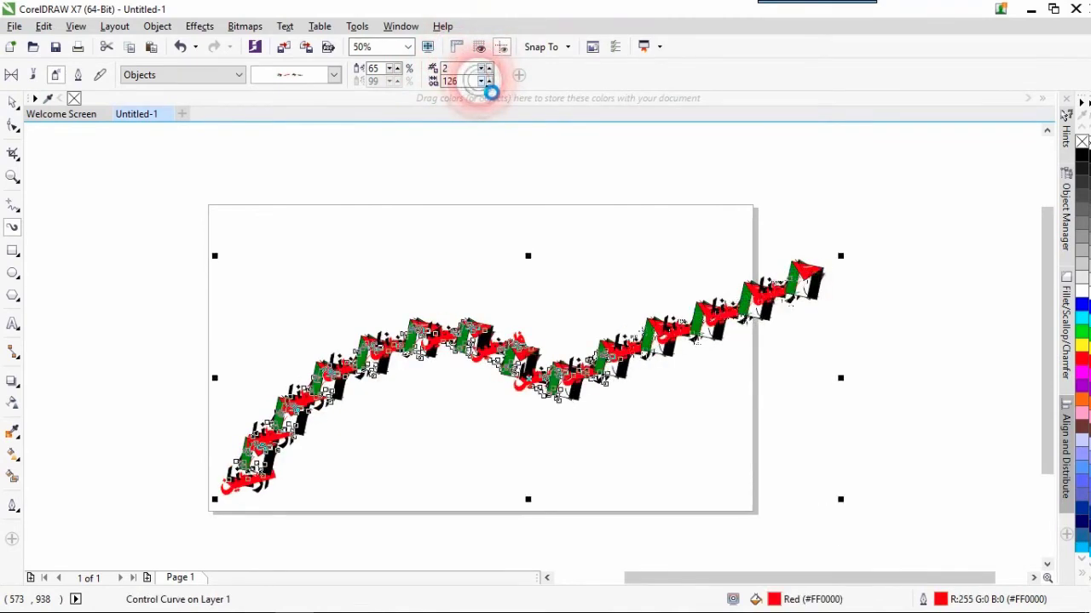